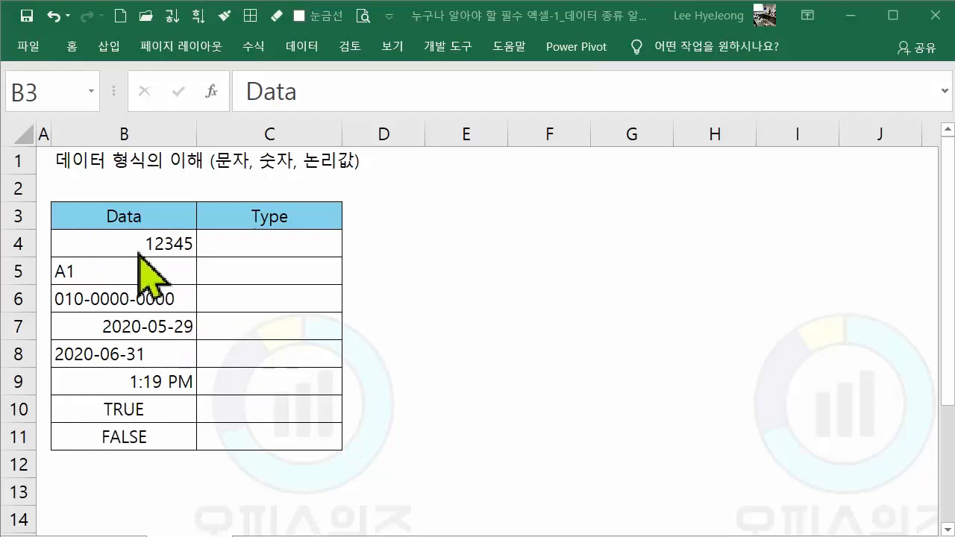
Enter 숫자 in cell C4 as the type of the first data value
left_click(179, 245)
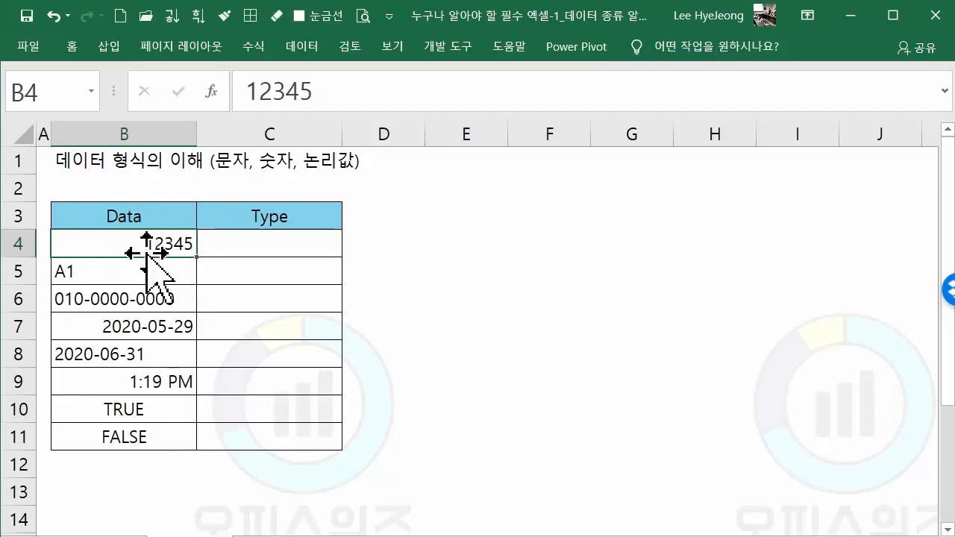
left_click(232, 242)
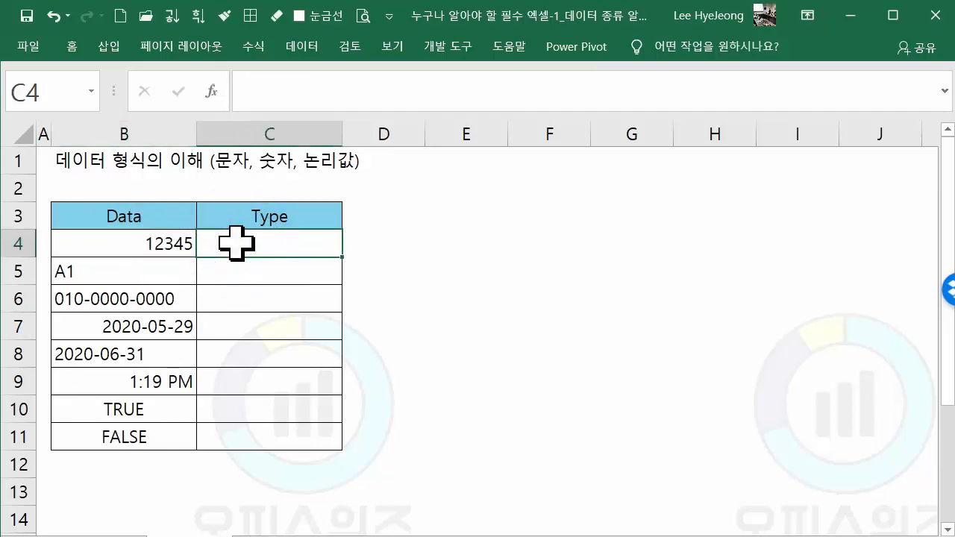
type("tn")
key("BackSpace")
key("BackSpace")
type("숫자")
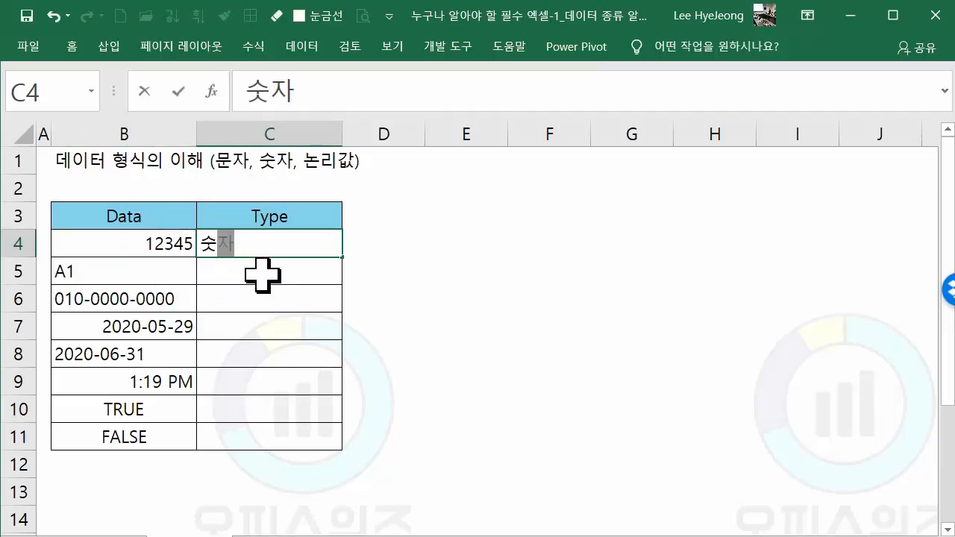
Enter 문자 in cells C5 and C6 as the type of the A1 entry and the phone number entry
left_click(135, 272)
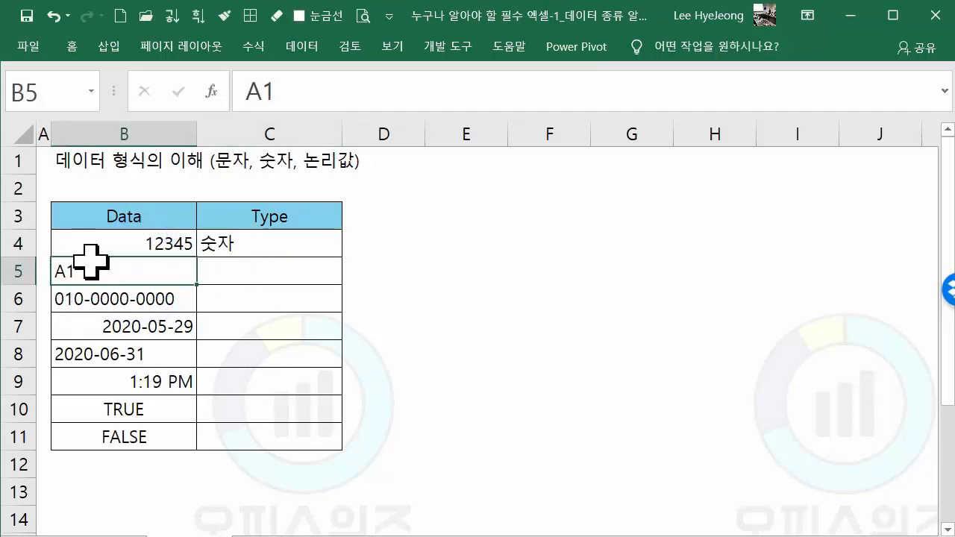
left_click(267, 279)
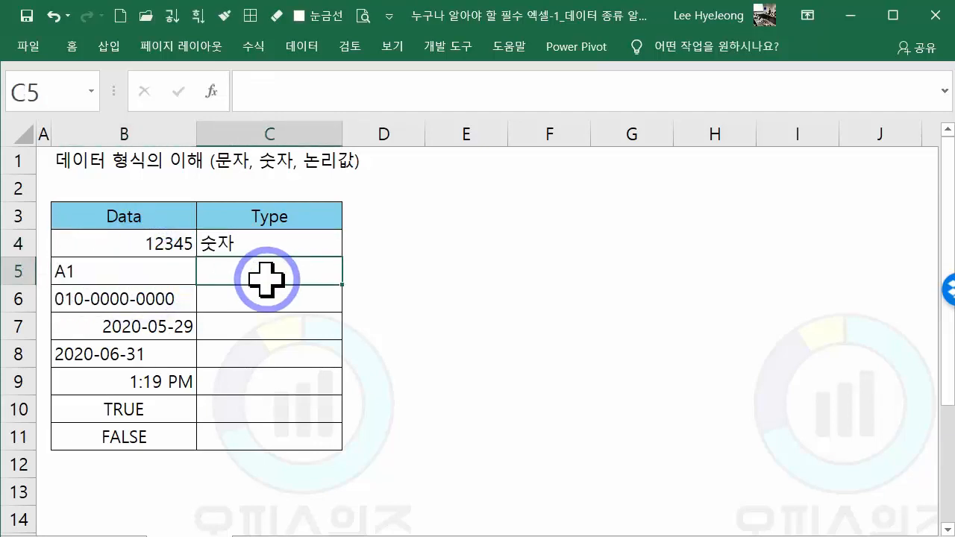
type("문자")
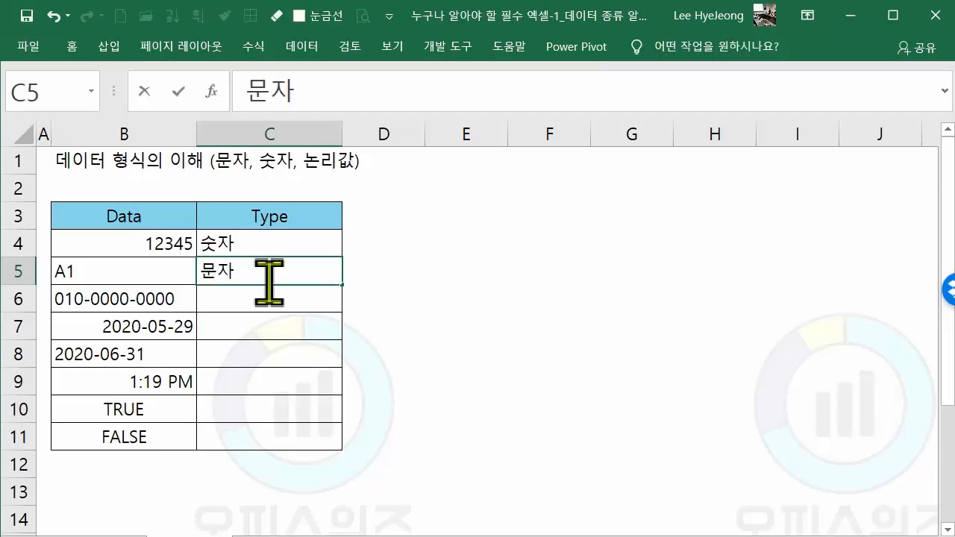
left_click(254, 296)
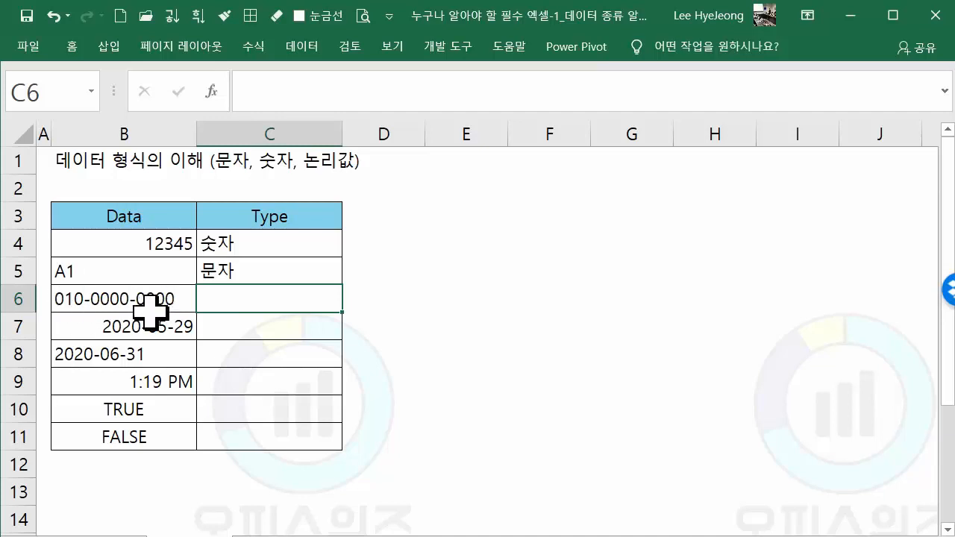
left_click(219, 296)
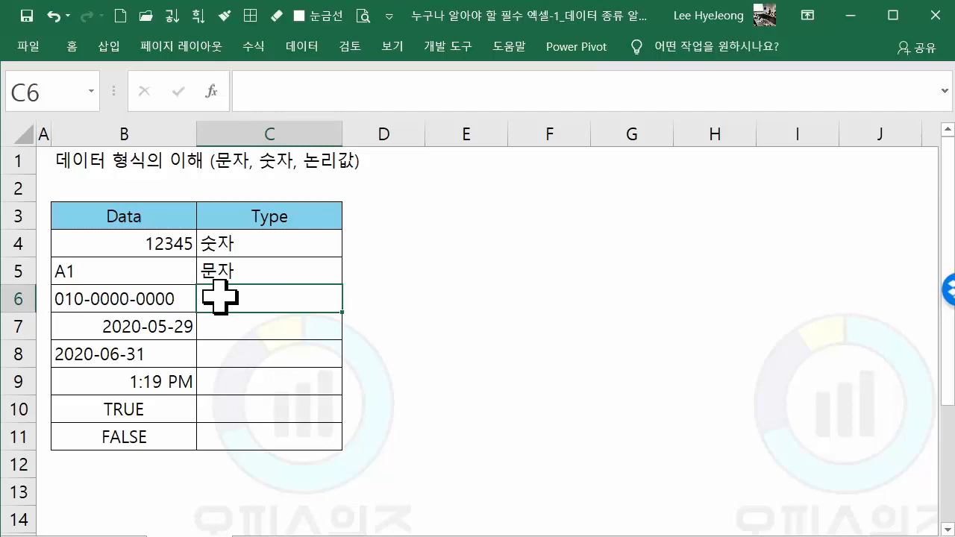
type("문자")
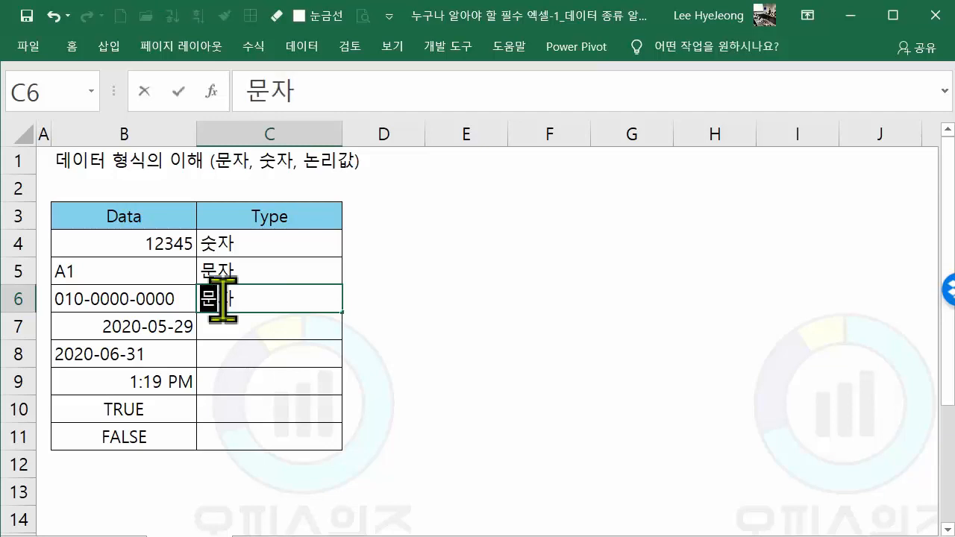
key("Return")
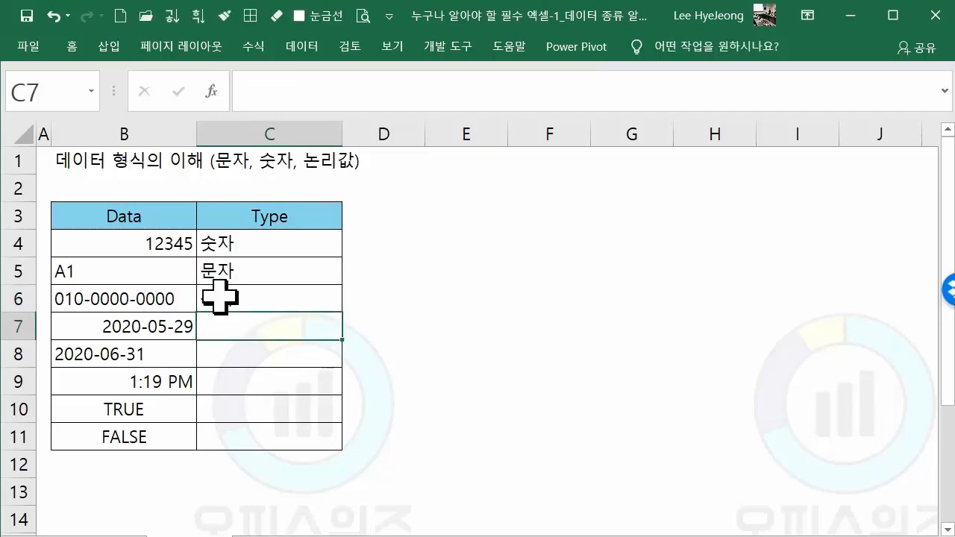
Enter 숫자 in cell C7 as the type of the date 2020-05-29
left_click(79, 329)
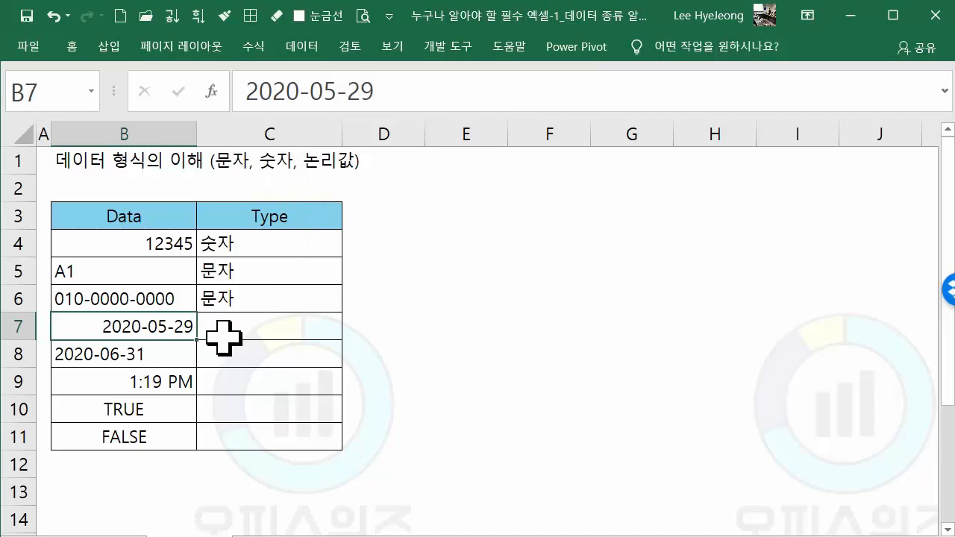
left_click(168, 243)
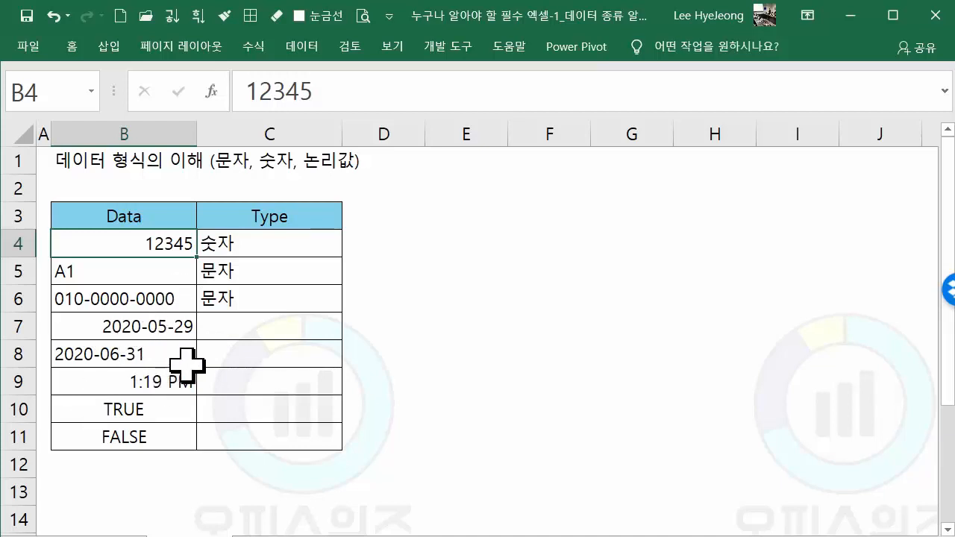
left_click(244, 325)
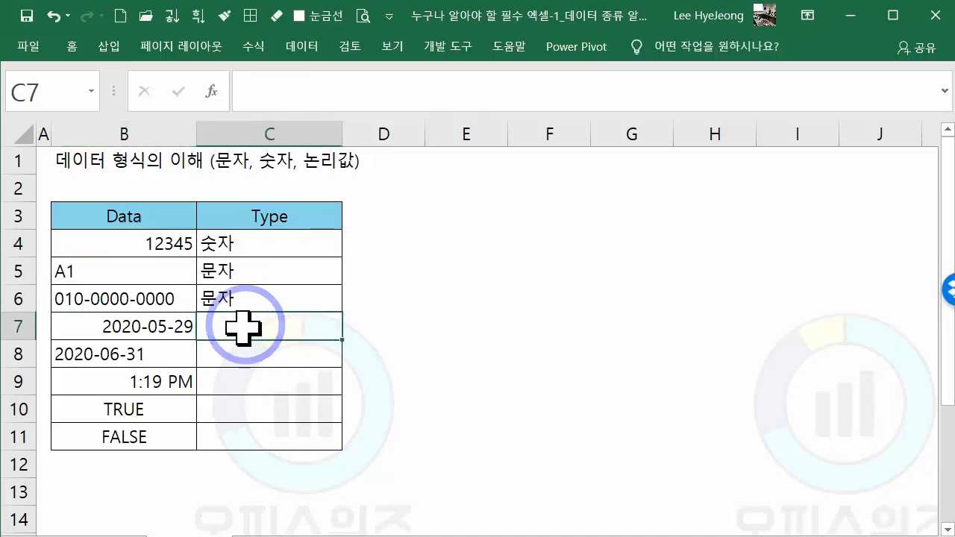
type("숫자")
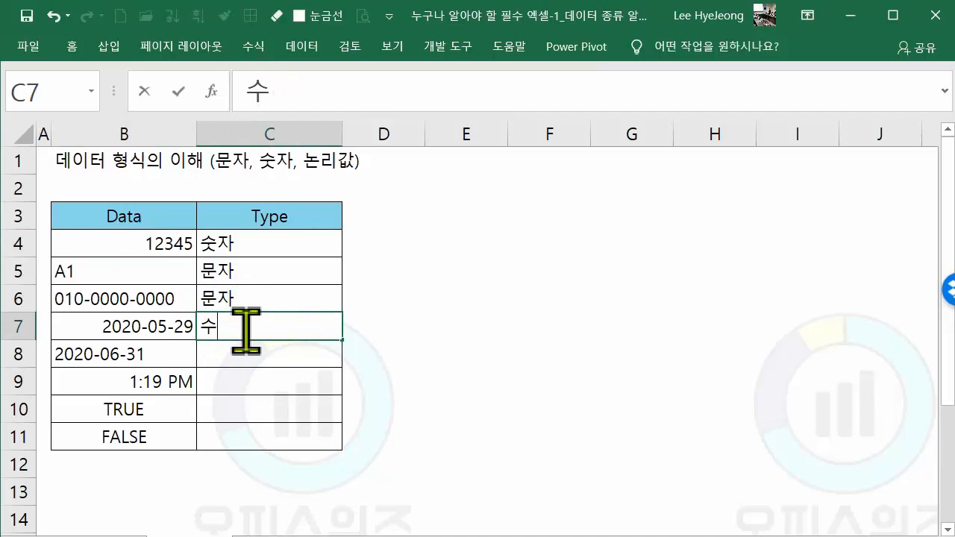
key("Return")
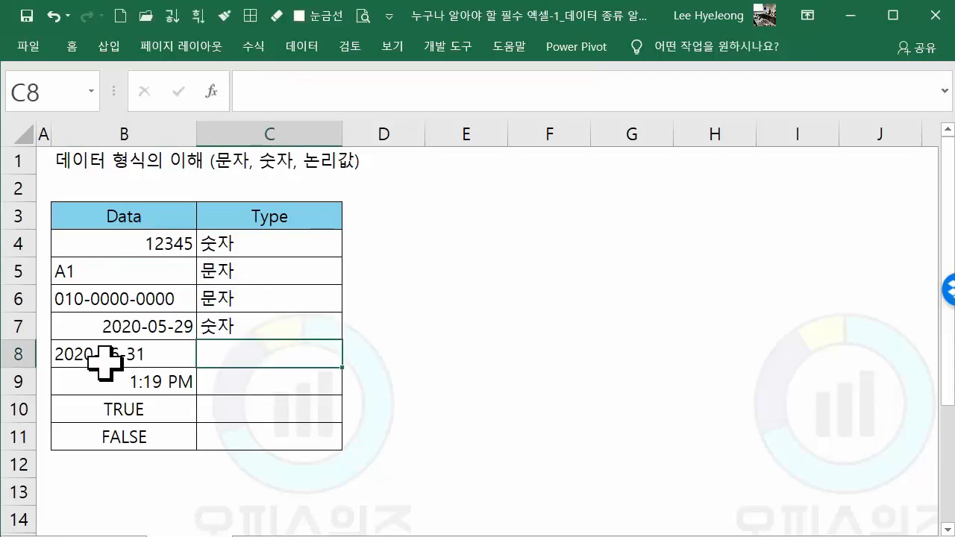
Enter 문자 in C8 for the invalid date 2020-06-31 and 숫자 in C9 for the time value
left_click(170, 356)
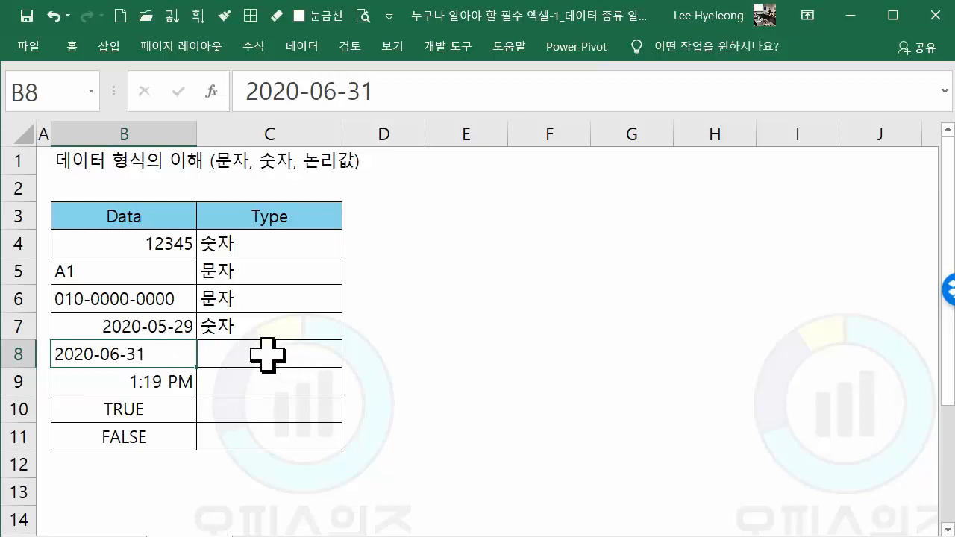
left_click(206, 352)
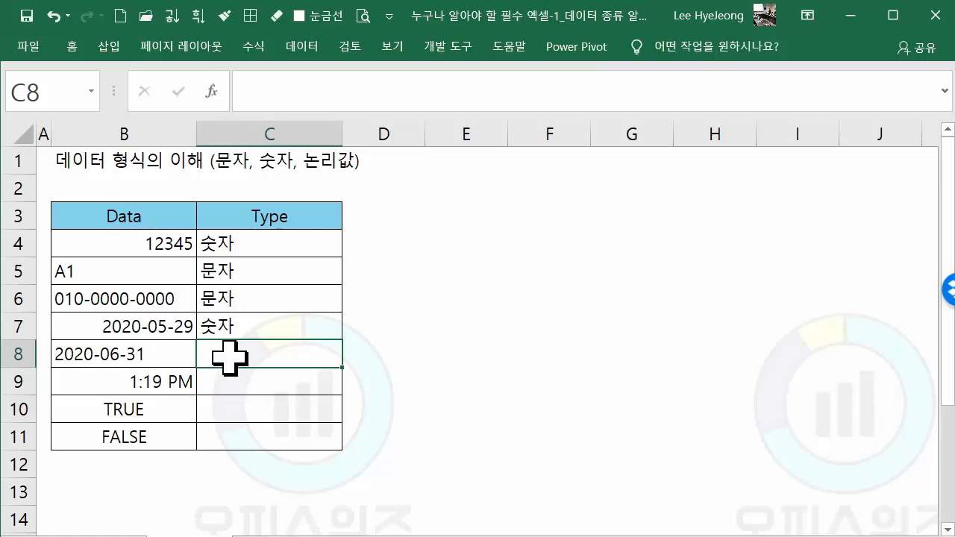
type("문자")
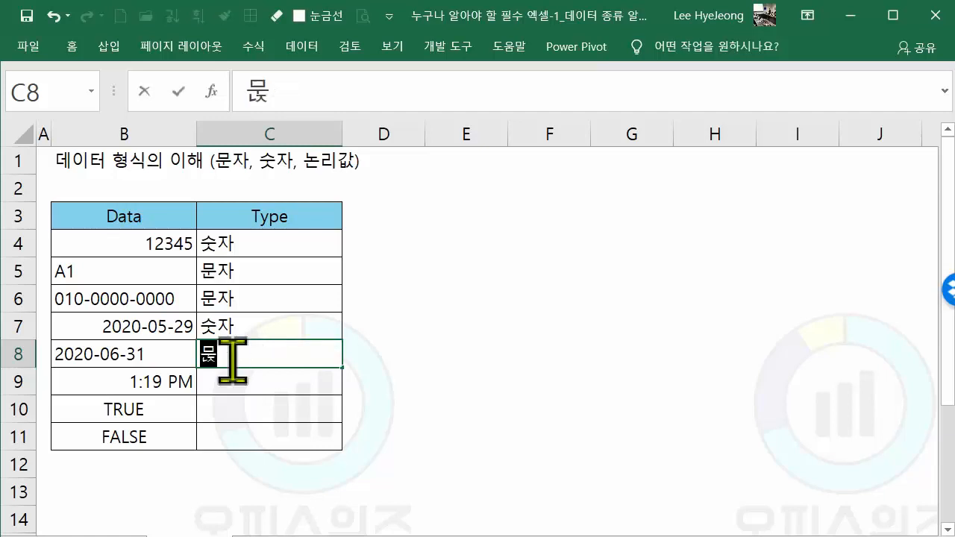
key("Return")
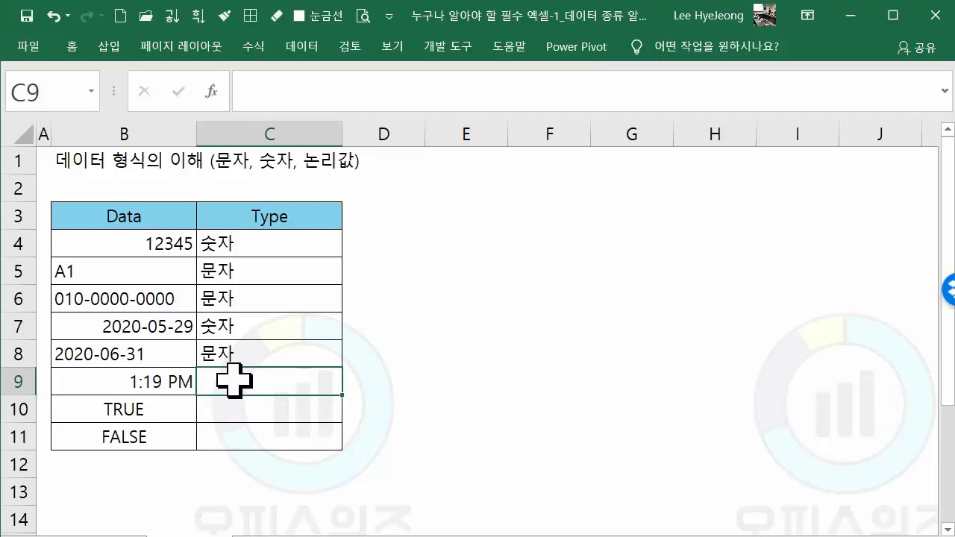
type("숫자")
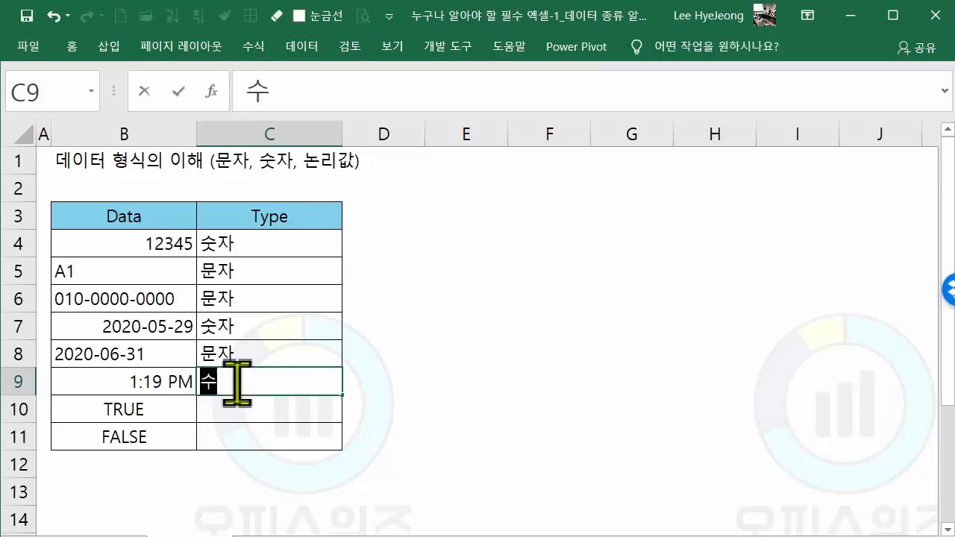
key("Return")
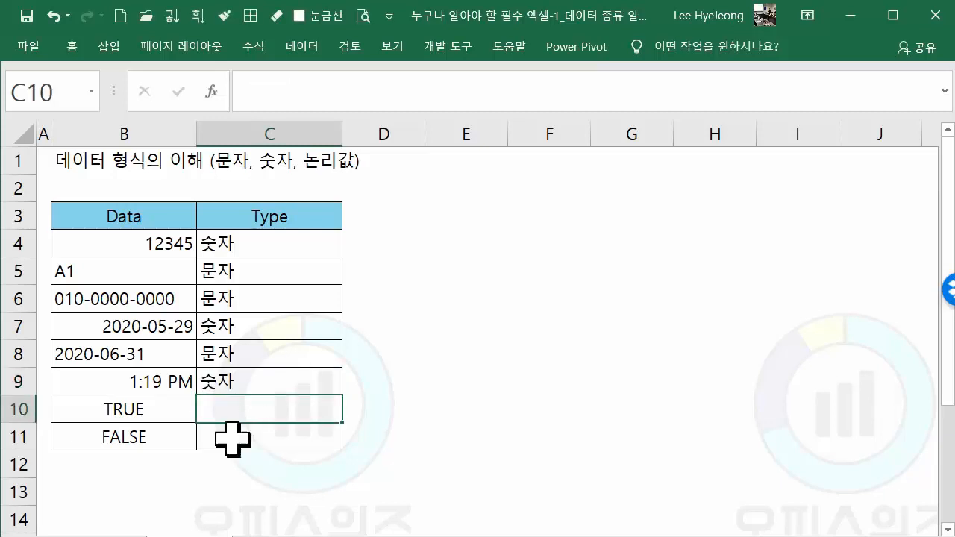
Inspect the comparison formula behind the TRUE cell B10 and enter 논리값 as its type in C10
left_click(163, 410)
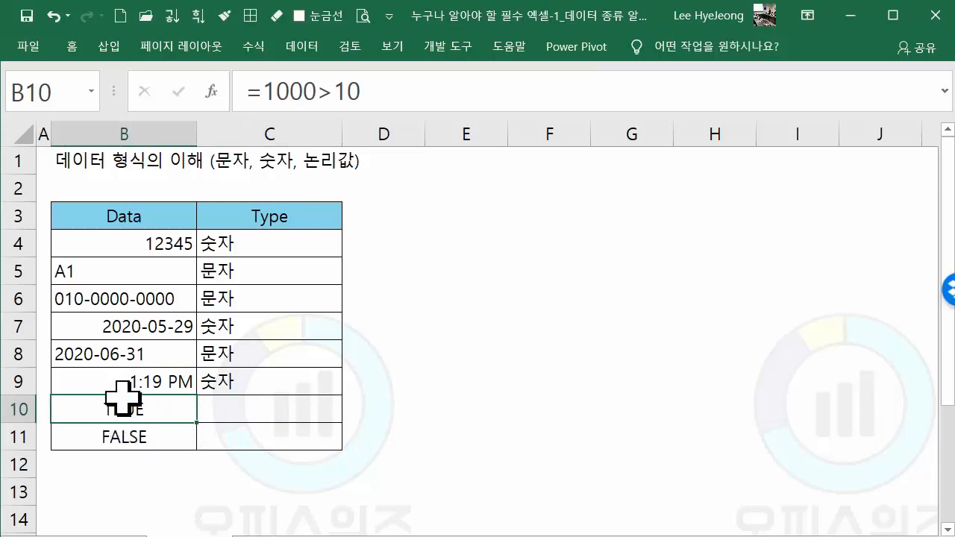
double_click(170, 409)
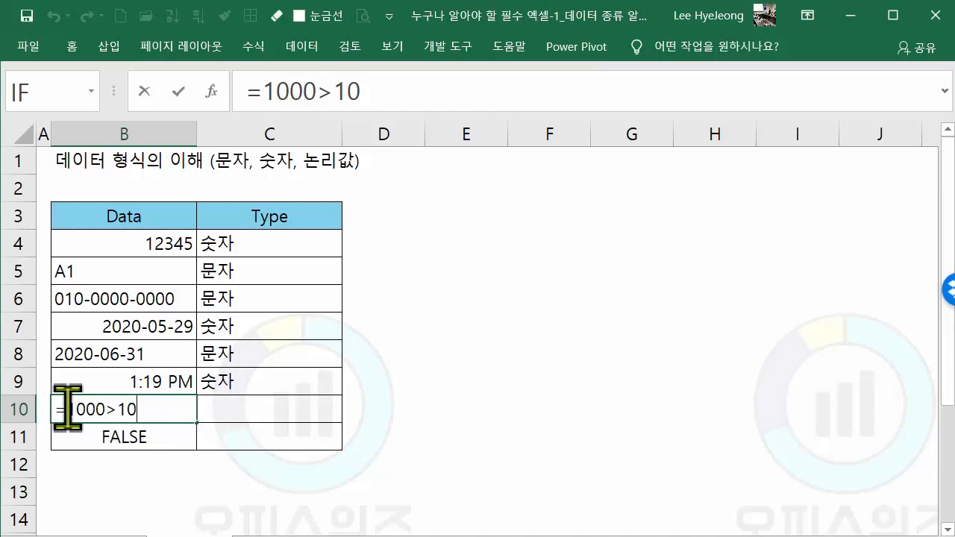
left_click_drag(66, 408, 181, 403)
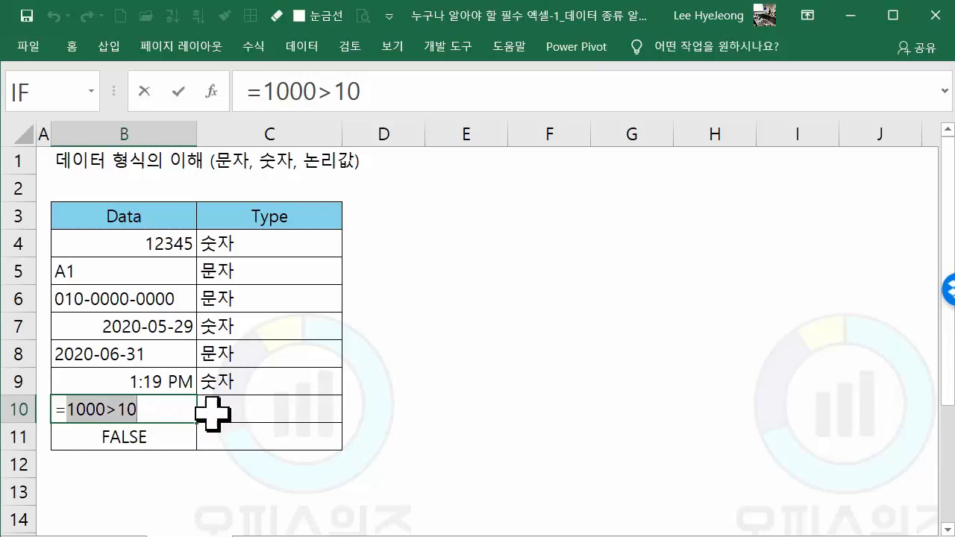
key("Return")
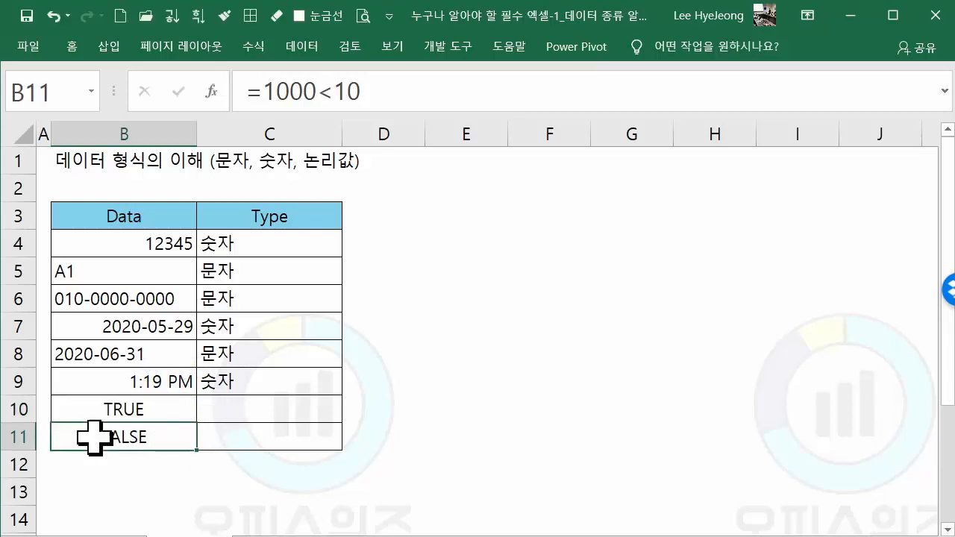
left_click(248, 410)
type("논리갑")
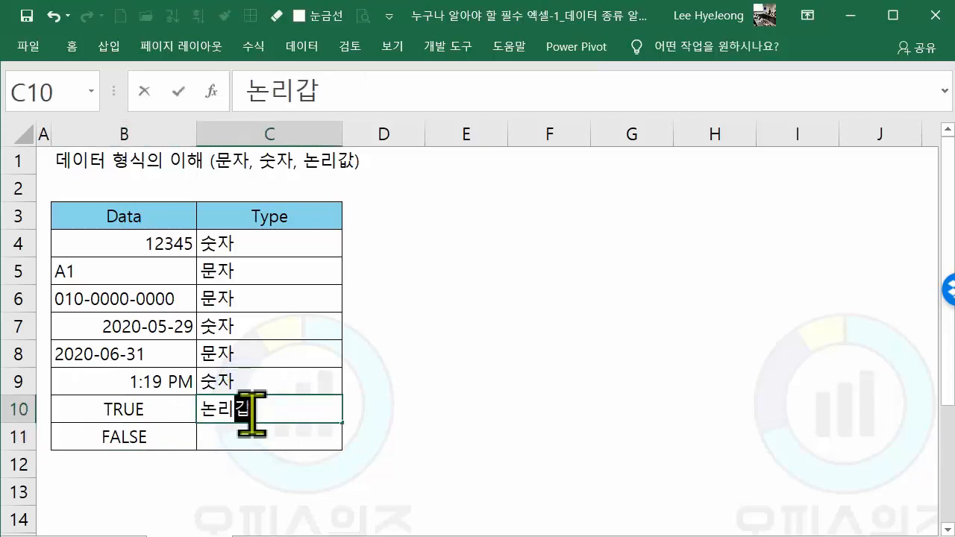
key("Return")
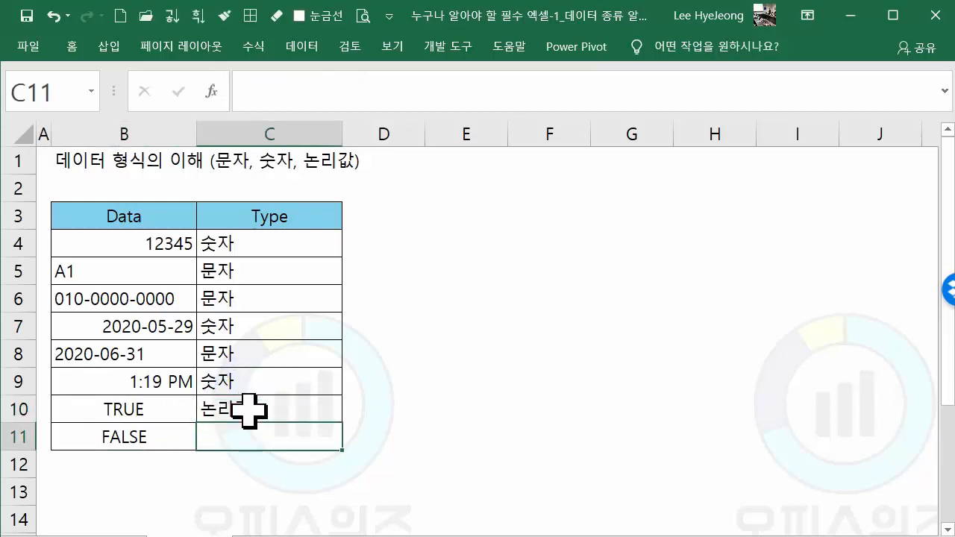
Check the formula behind the FALSE cell B11 and enter 논리값 as its type in C11
left_click(141, 439)
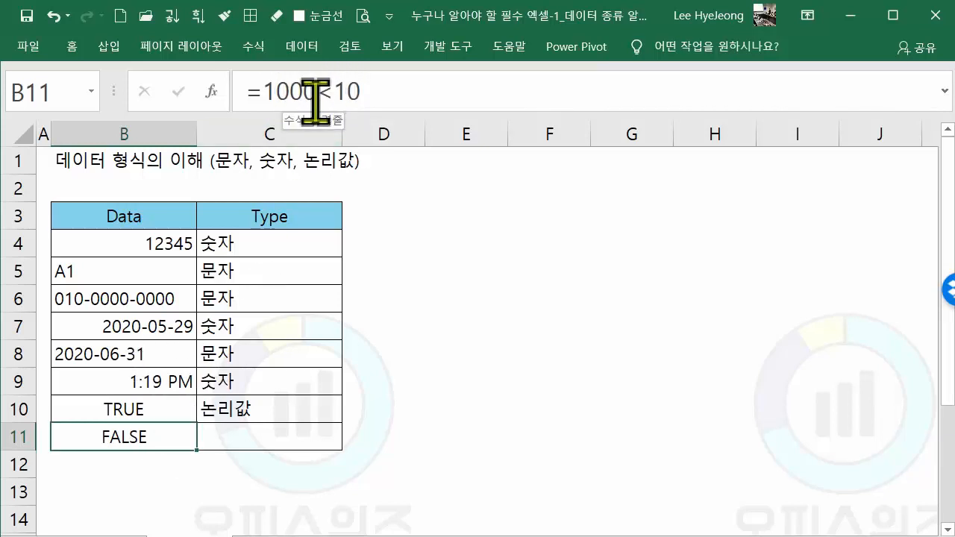
left_click(258, 426)
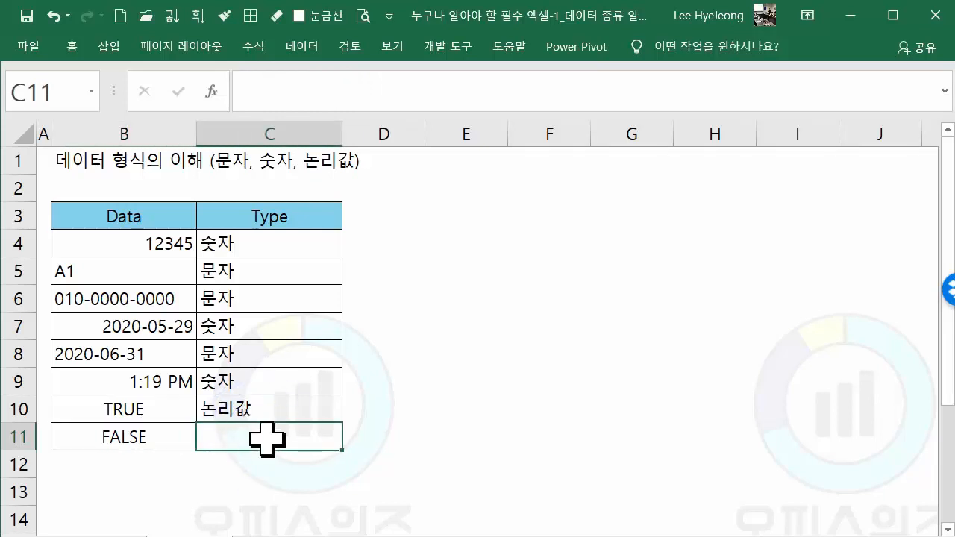
type("논리값")
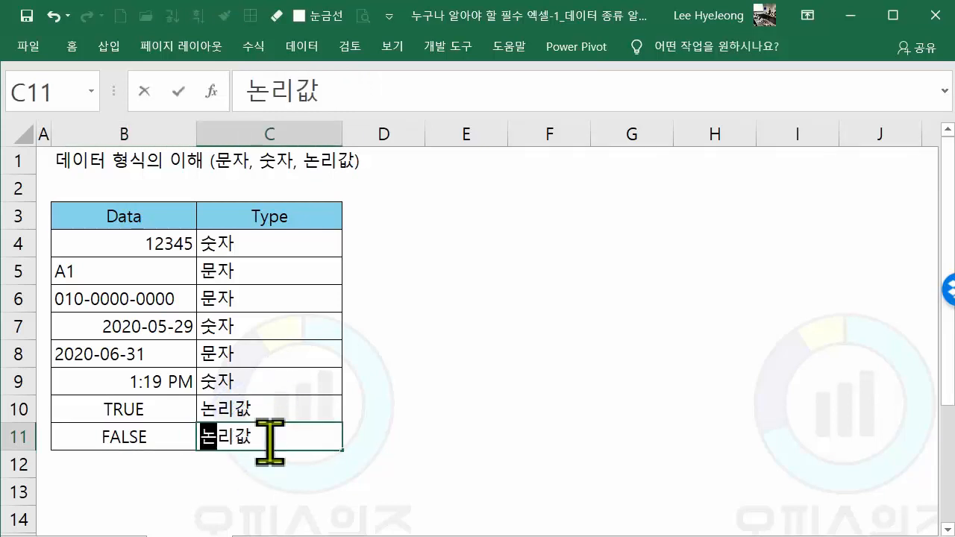
key("Return")
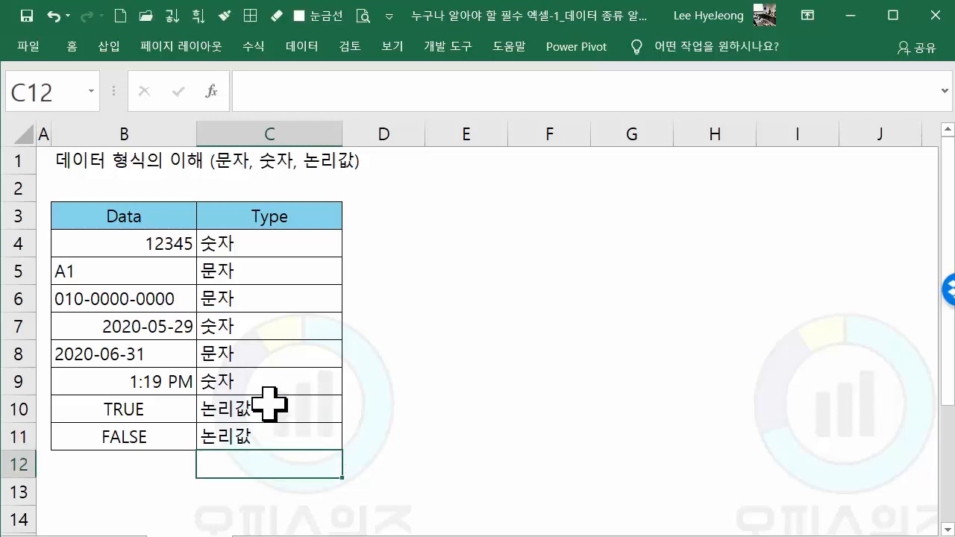
left_click_drag(107, 408, 101, 442)
left_click(97, 490)
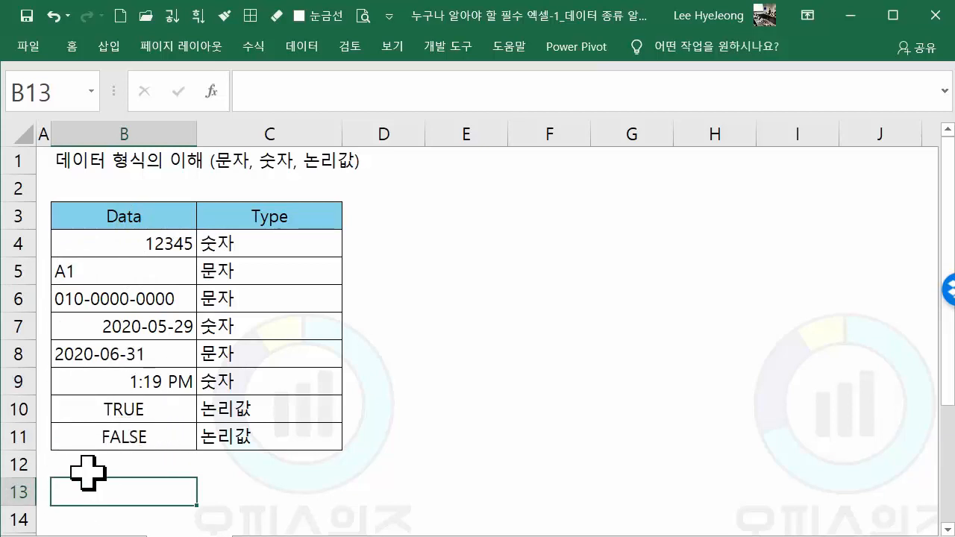
left_click(247, 464)
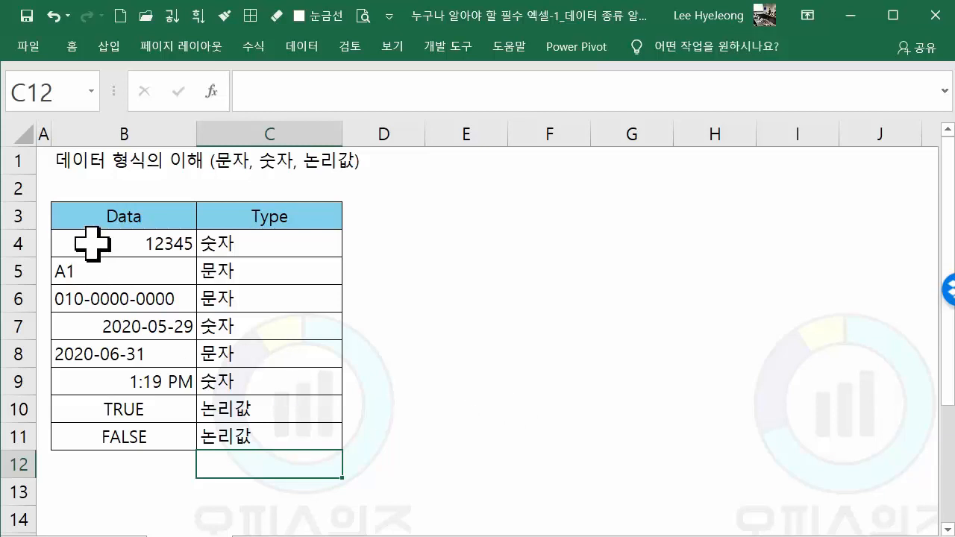
left_click_drag(92, 243, 81, 439)
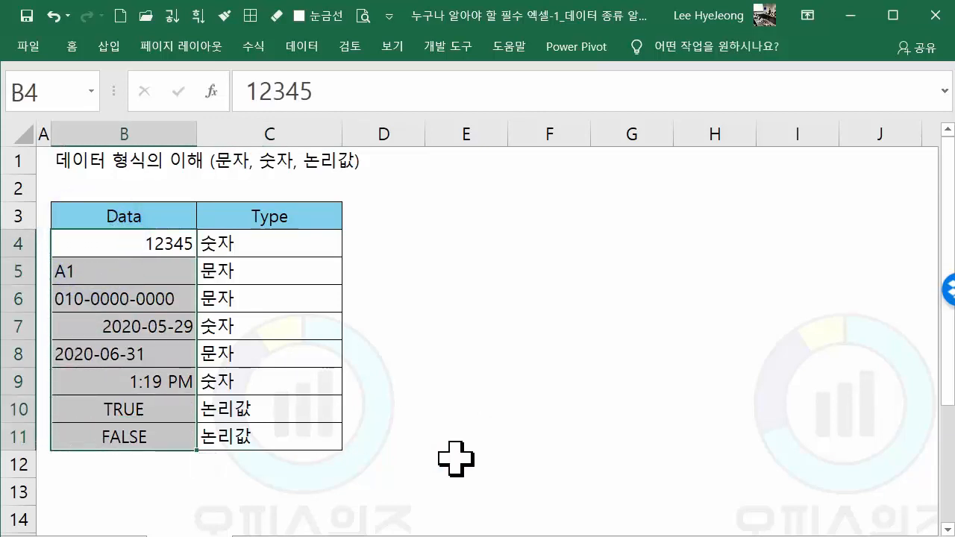
left_click(429, 469)
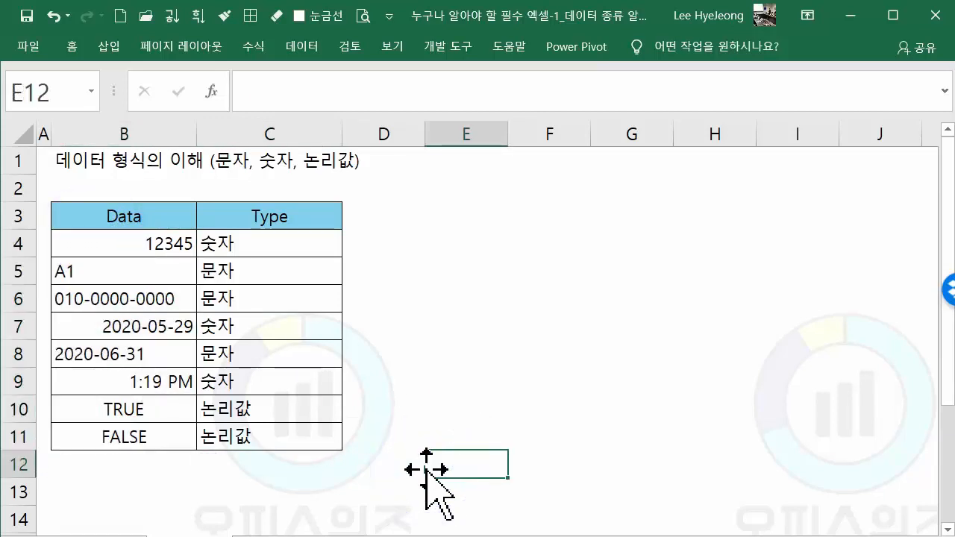